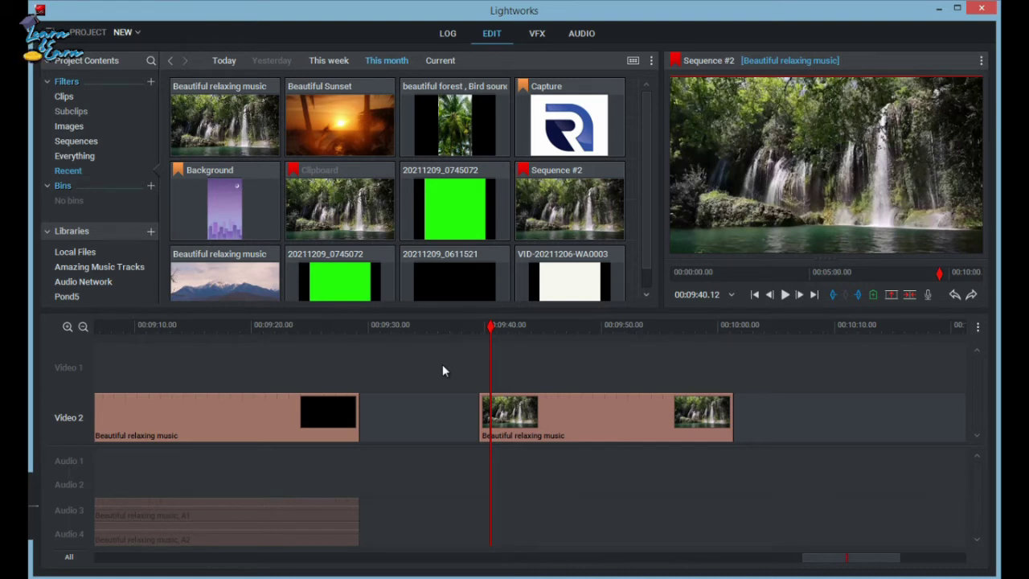
Step: Apply the 2D DVE effect to the marked section of the second Video 2 clip from 00:09:42.09 to 00:09:55.06, then clear the marks
left_click(536, 33)
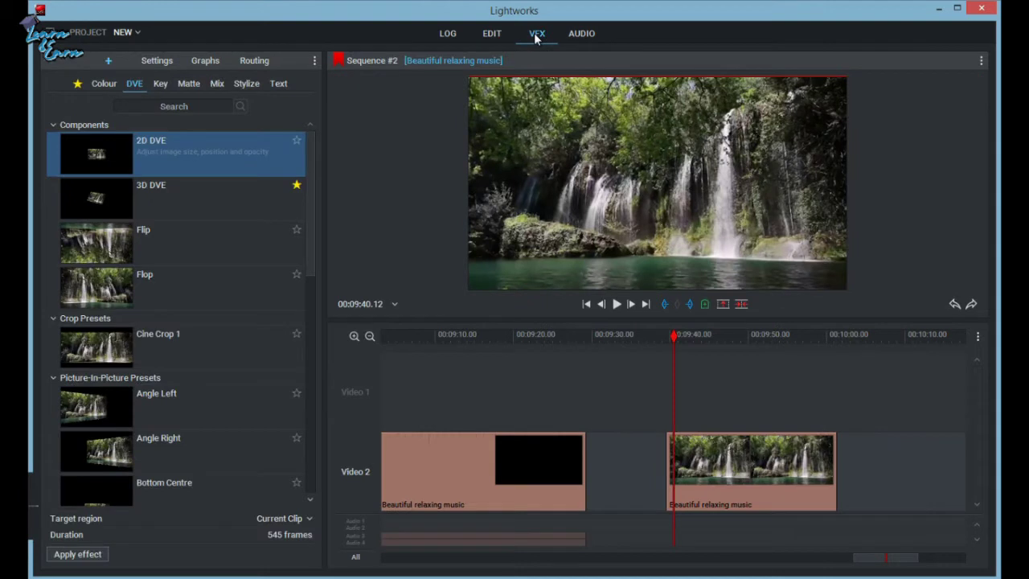
left_click(688, 338)
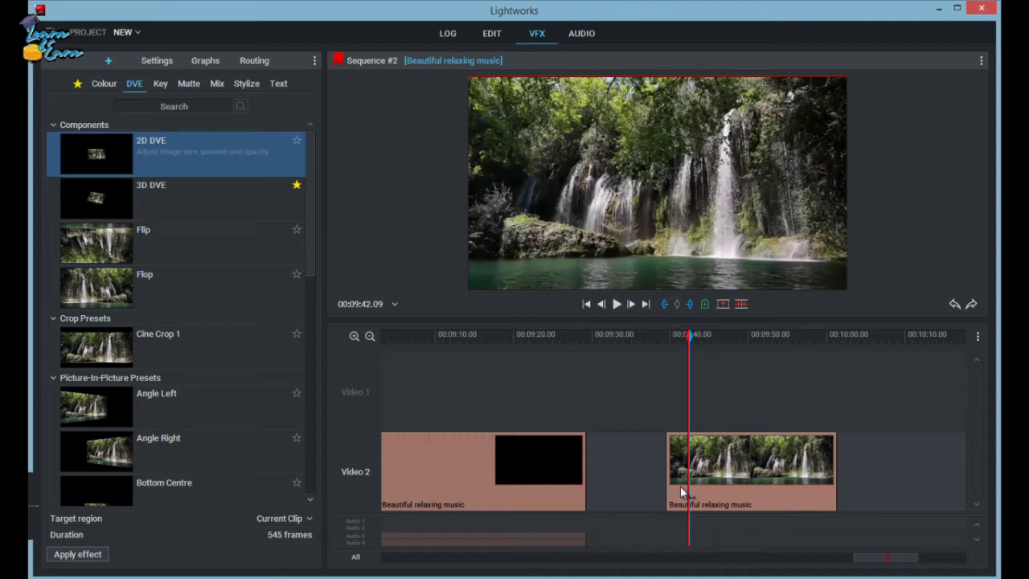
left_click(789, 335)
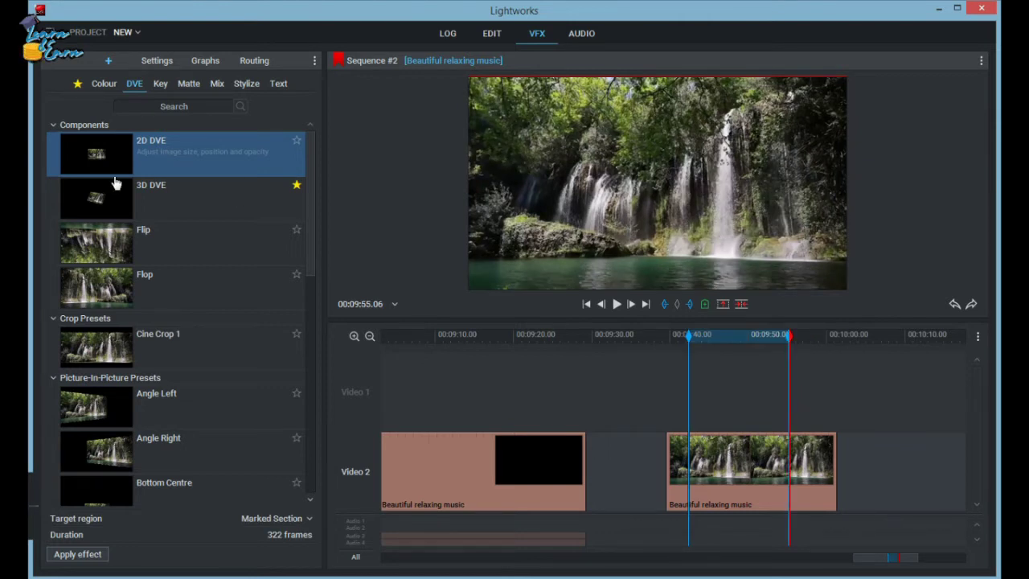
left_click_drag(113, 162, 715, 464)
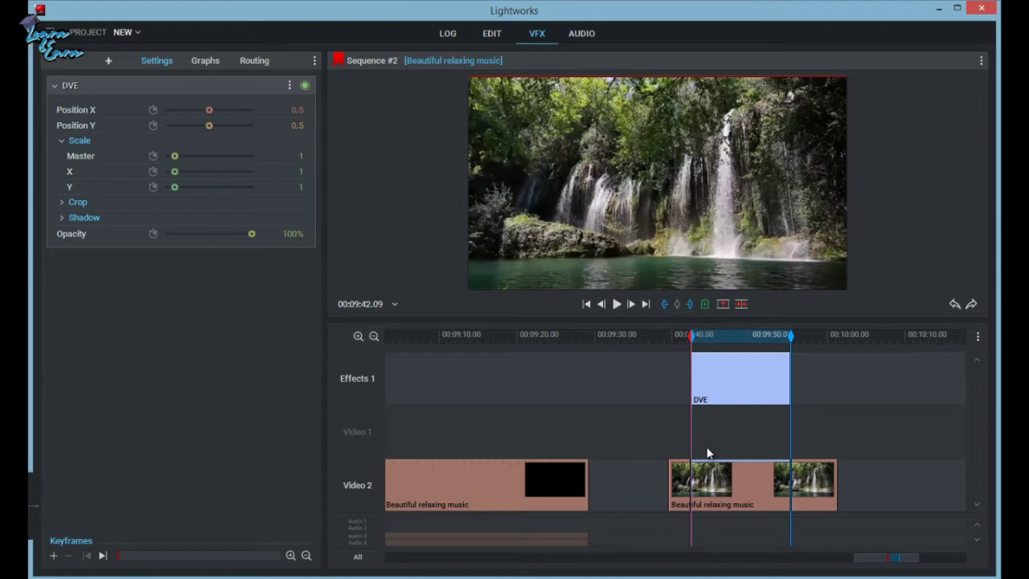
key("p")
Step: At the effect's first frame, enlarge the image to a master scale of about 1.428 and reposition it to about X 0.5027, Y 0.5127
key("Right")
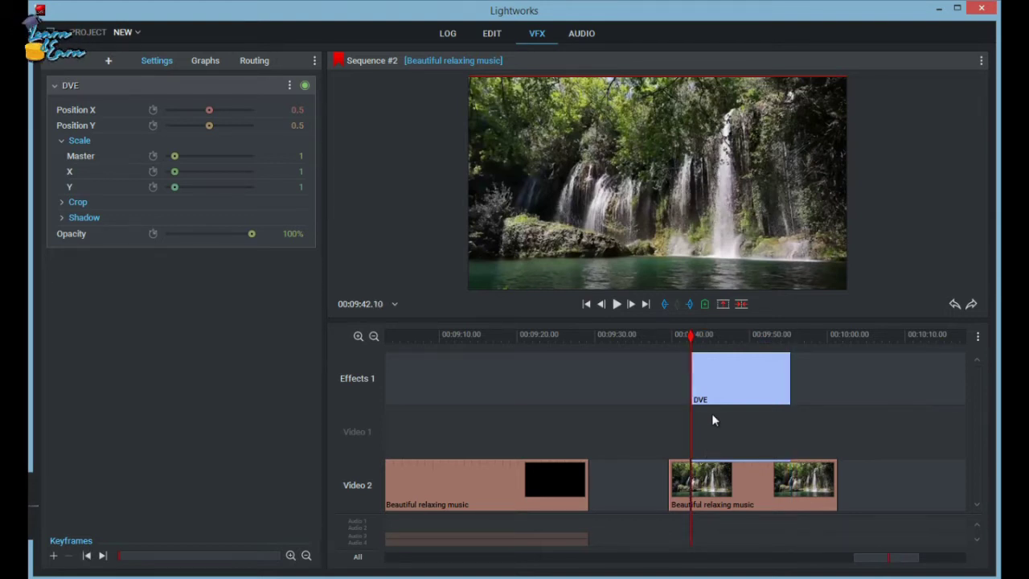
key("Left")
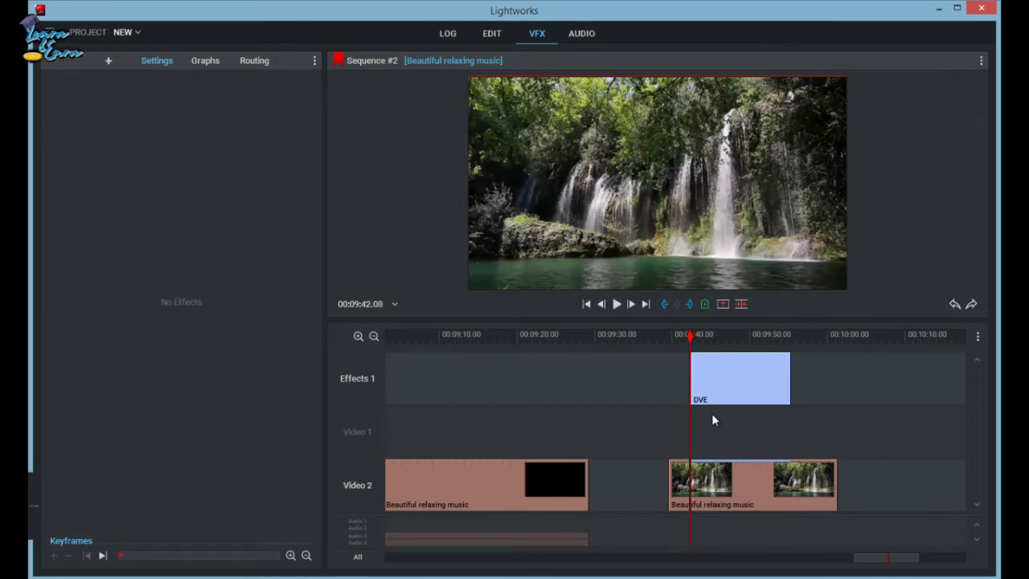
key("Left")
key("Right")
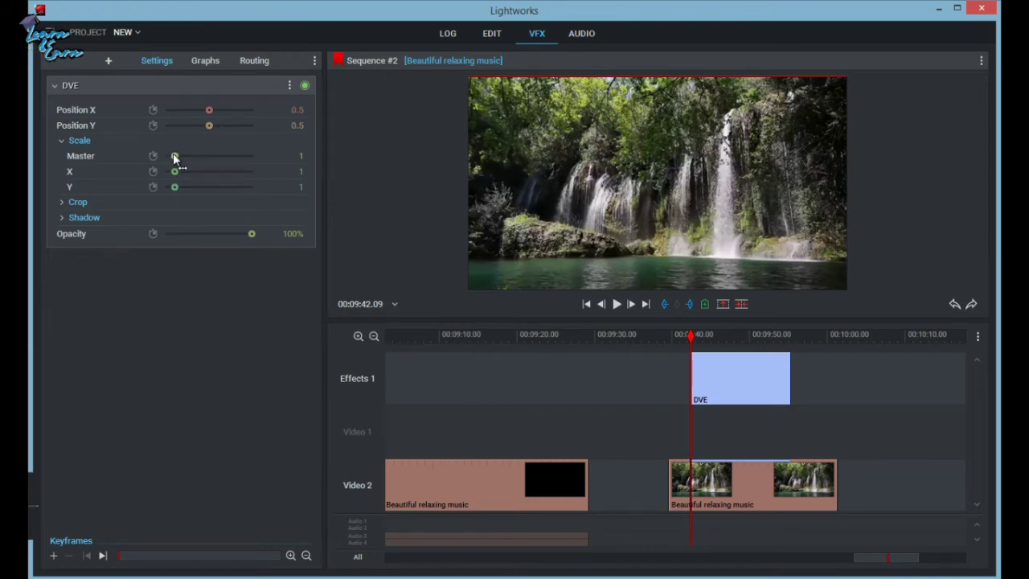
left_click_drag(174, 156, 179, 159)
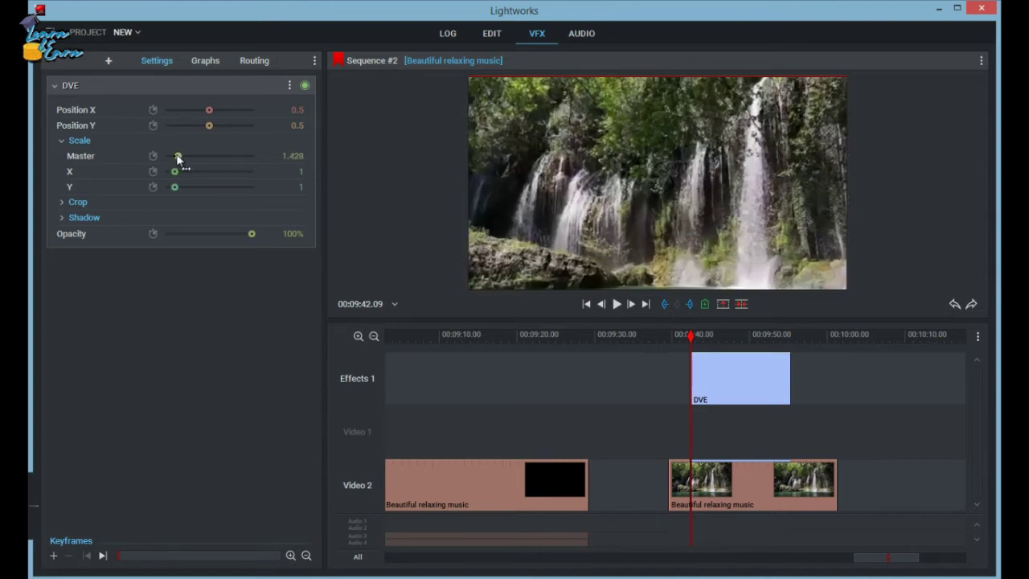
left_click_drag(659, 190, 659, 182)
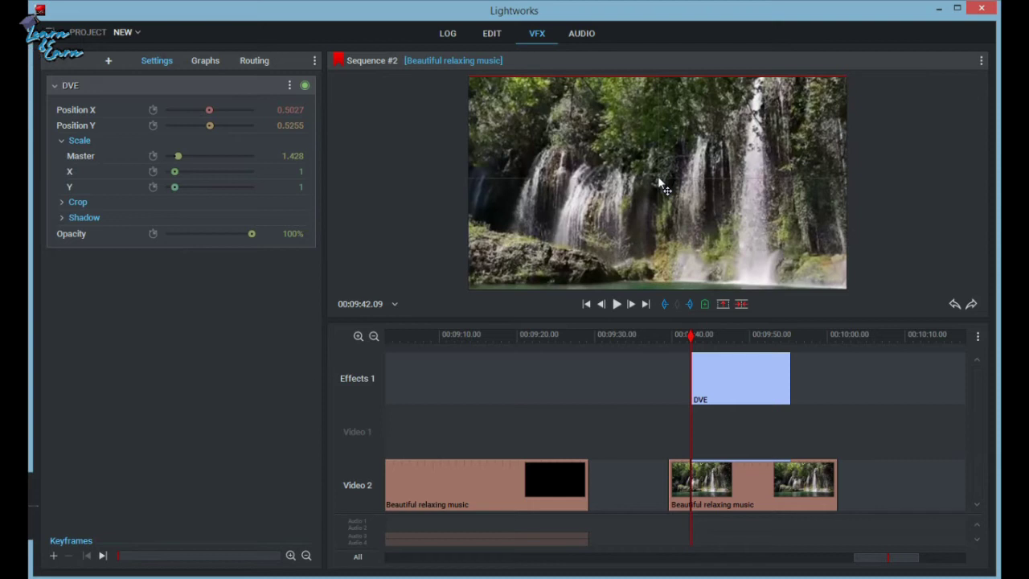
left_click_drag(658, 178, 659, 181)
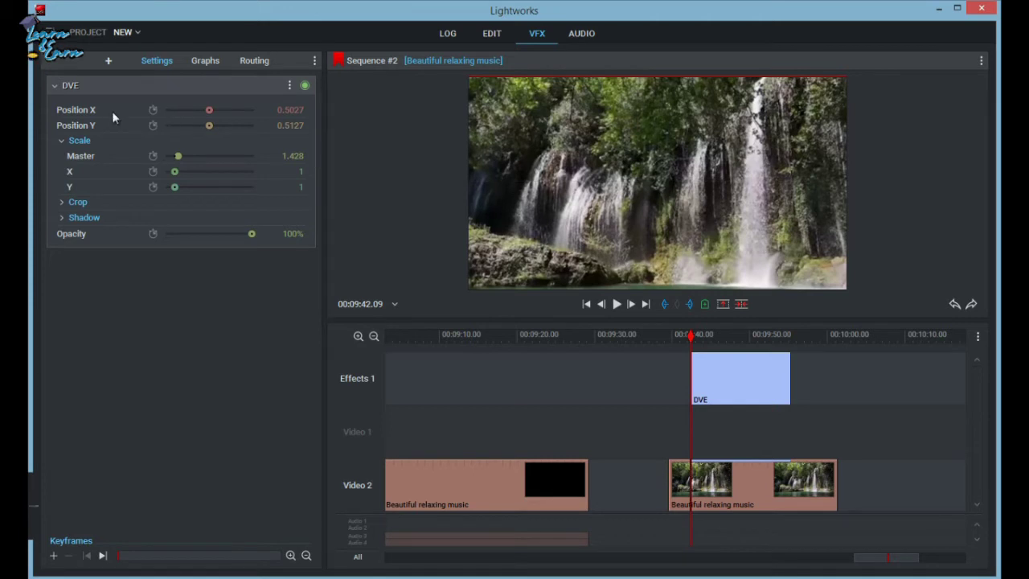
Step: Play the sequence from just before the DVE effect to check how the enlarged section starts
left_click(686, 338)
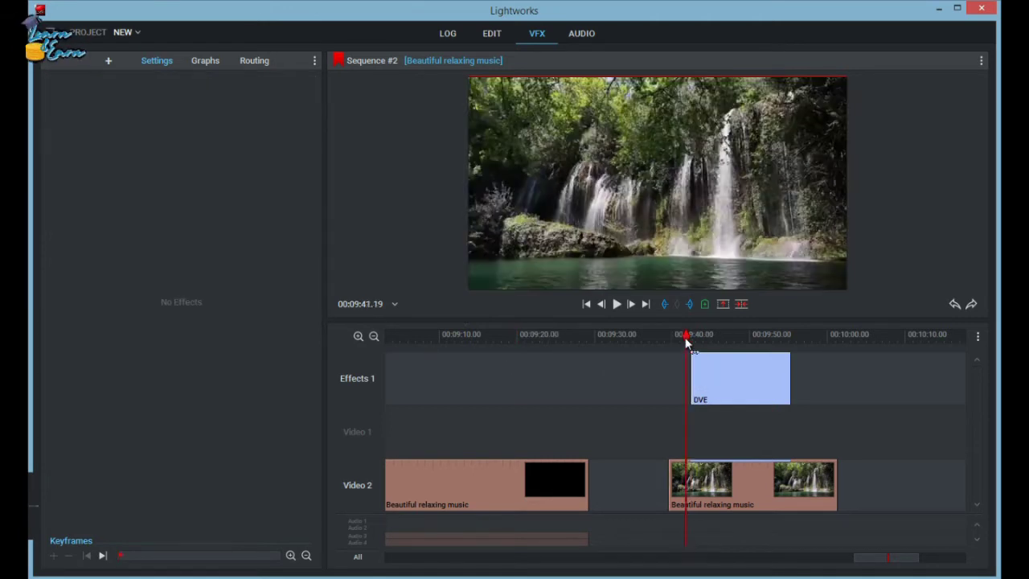
key("space")
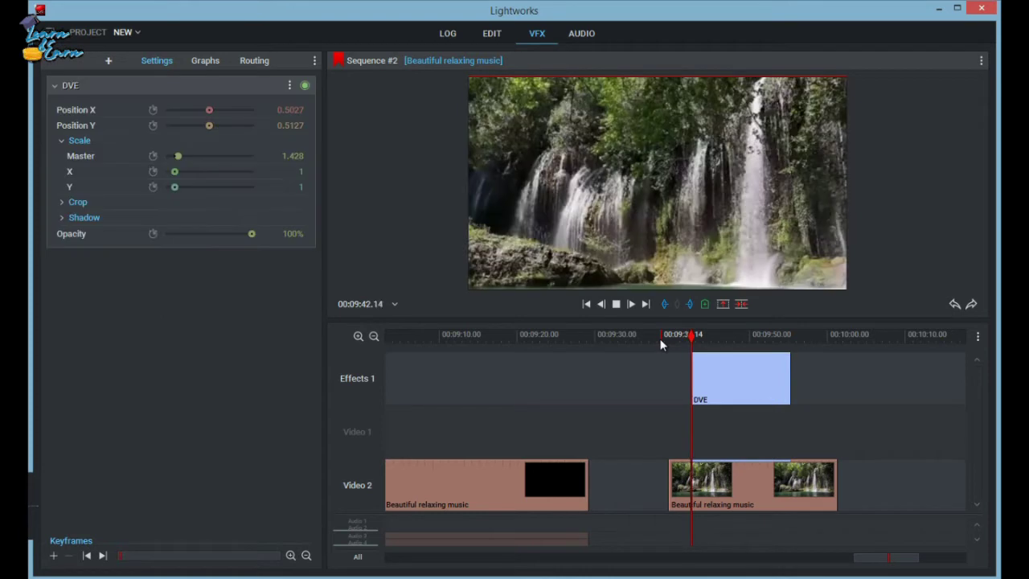
key("space")
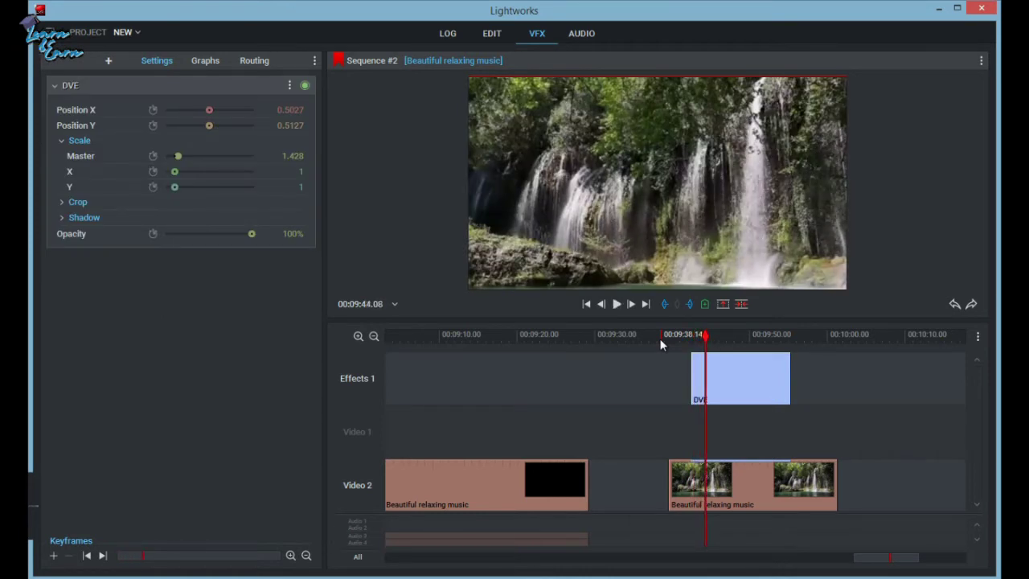
left_click(672, 337)
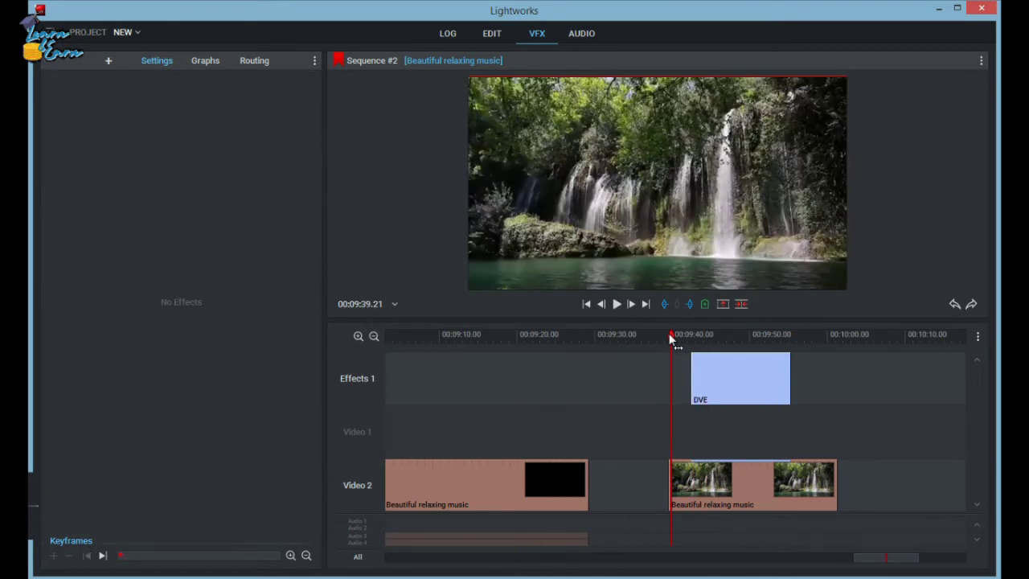
key("space")
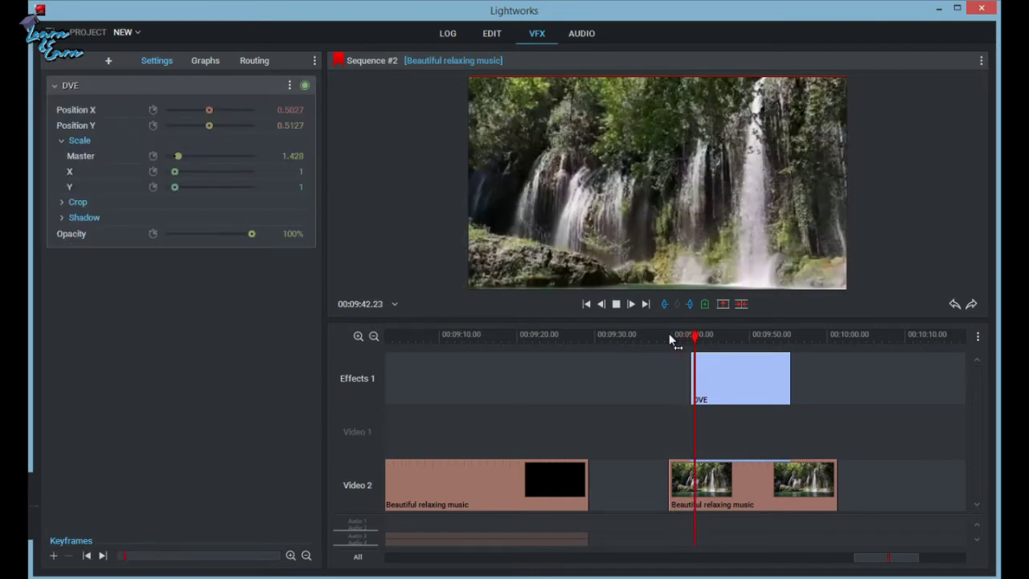
key("space")
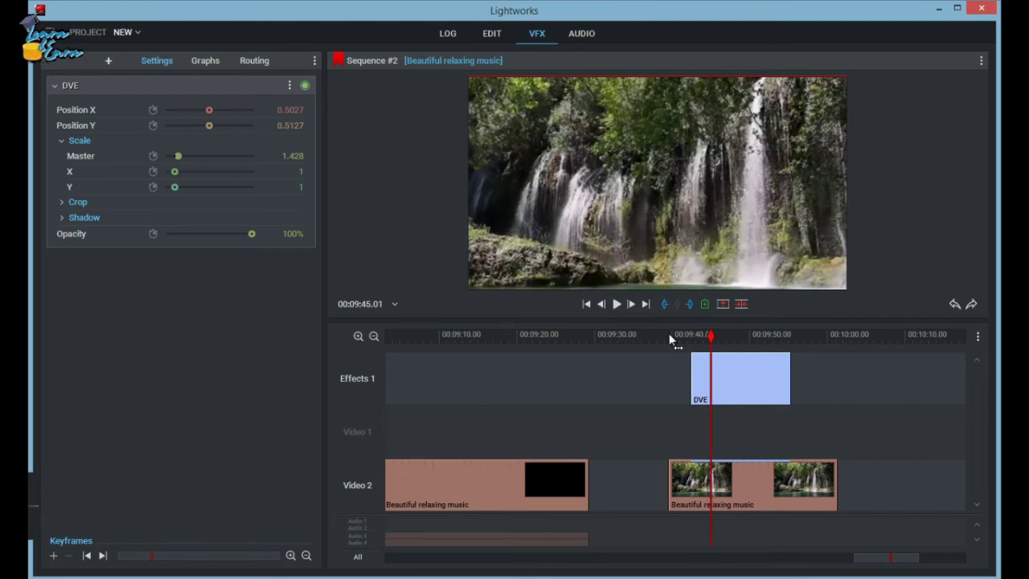
Step: Enable keyframing for Master scale, Position X and Position Y at the DVE effect's first frame, 00:09:42.09
left_click(679, 337)
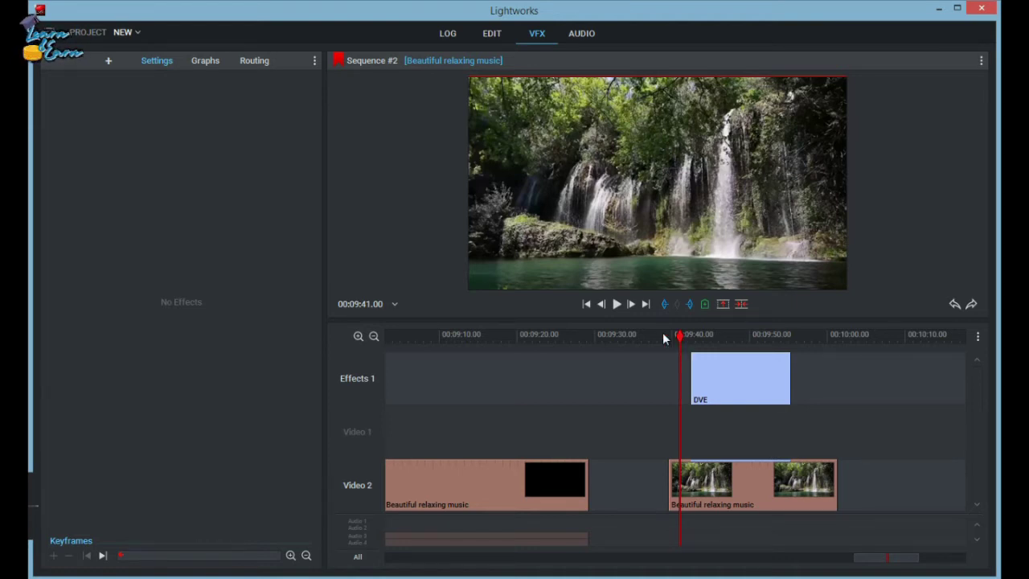
left_click(691, 338)
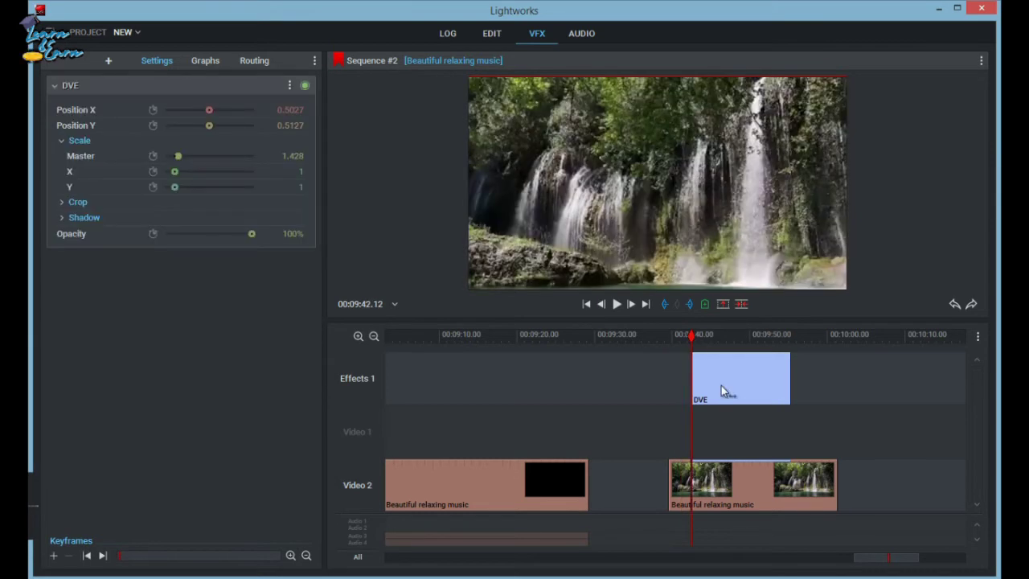
key("Left")
key("Left")
key("Left")
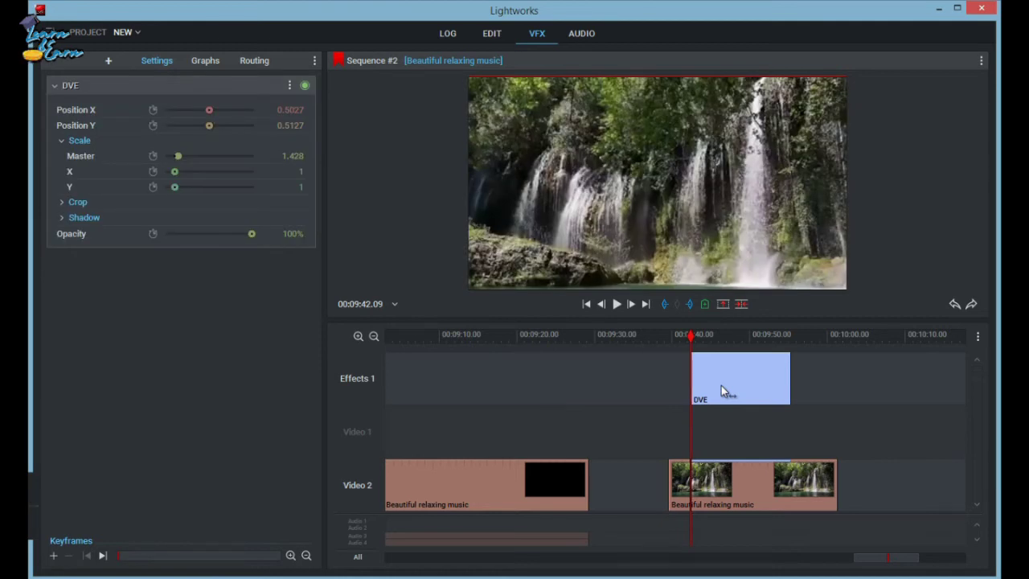
left_click(152, 156)
left_click(153, 110)
left_click(152, 125)
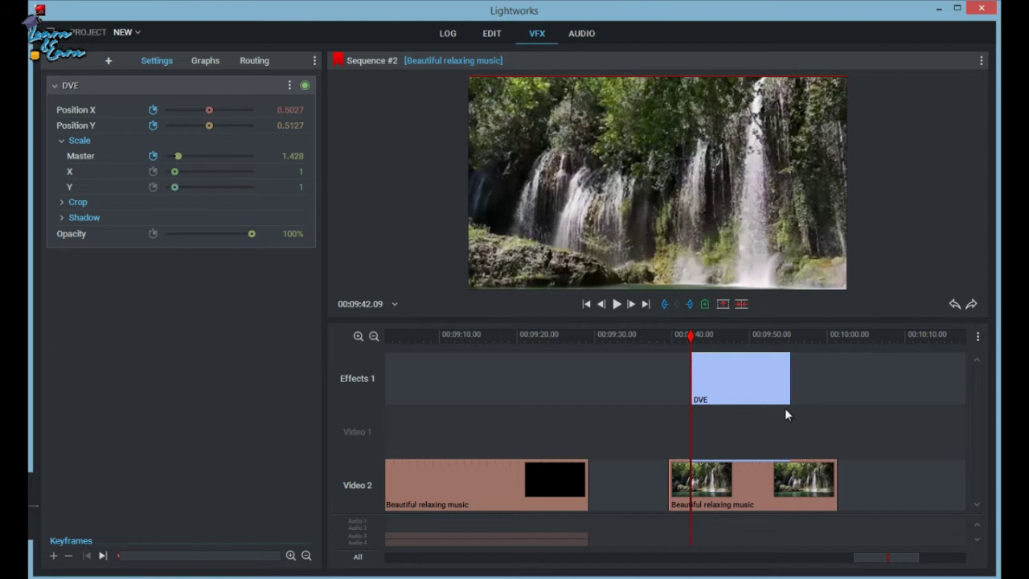
Step: Add a DVE keyframe at 00:09:43.02, shortly after the effect's start, keeping the enlarged framing
key("Right")
key("Right")
key("Right")
key("Right")
key("Right")
key("Right")
key("Right")
key("Right")
key("Right")
key("Right")
key("Right")
key("Right")
key("Right")
key("Right")
key("Right")
key("Right")
key("Right")
key("Right")
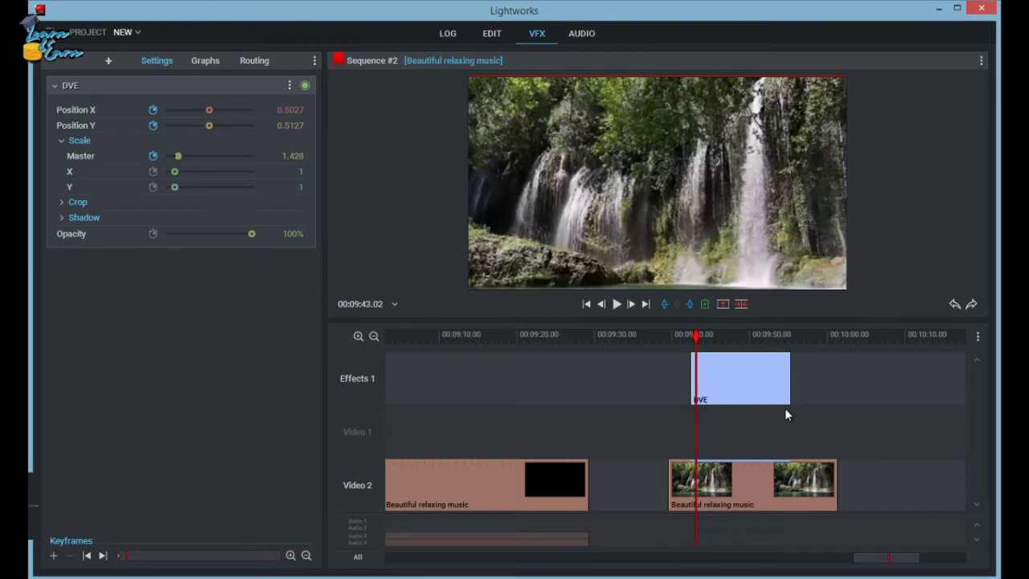
left_click(53, 558)
Step: At the effect's first keyframe, 00:09:42.09, set Position X and Position Y to 0.5 and Master scale to 1
left_click(689, 346)
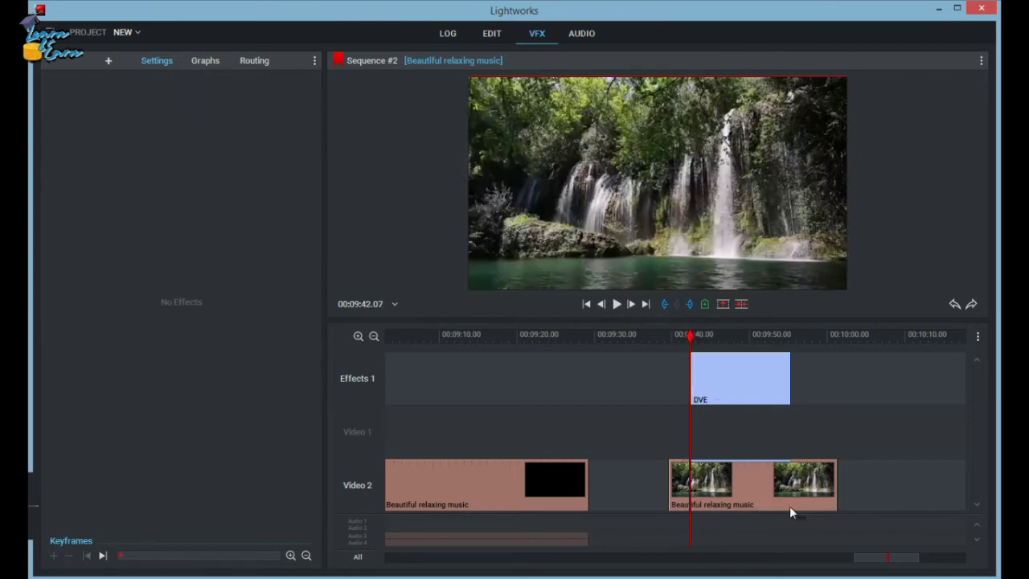
key("Right")
key("Right")
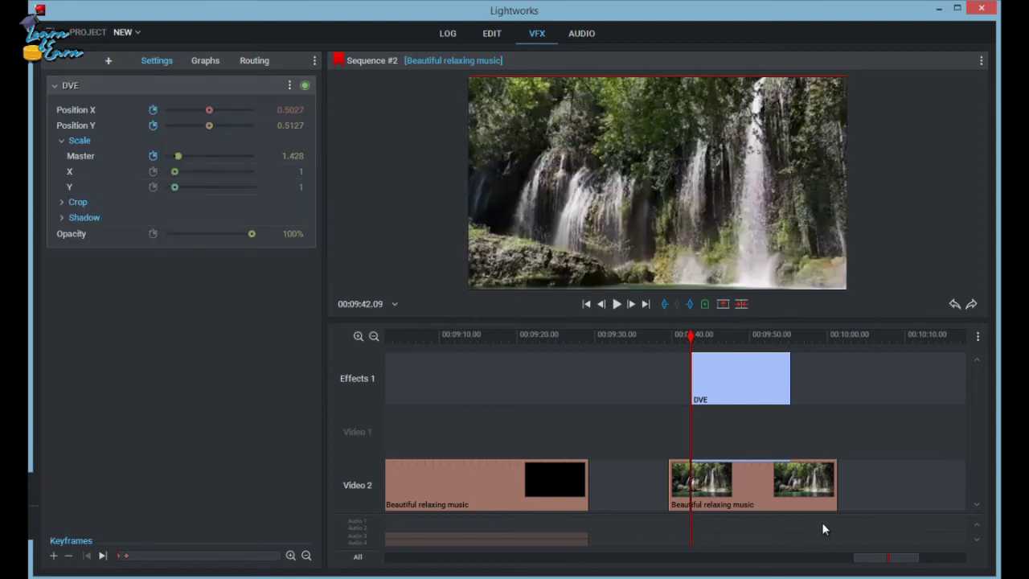
key("Left")
key("Right")
left_click(297, 109)
type("0.5")
key("Return")
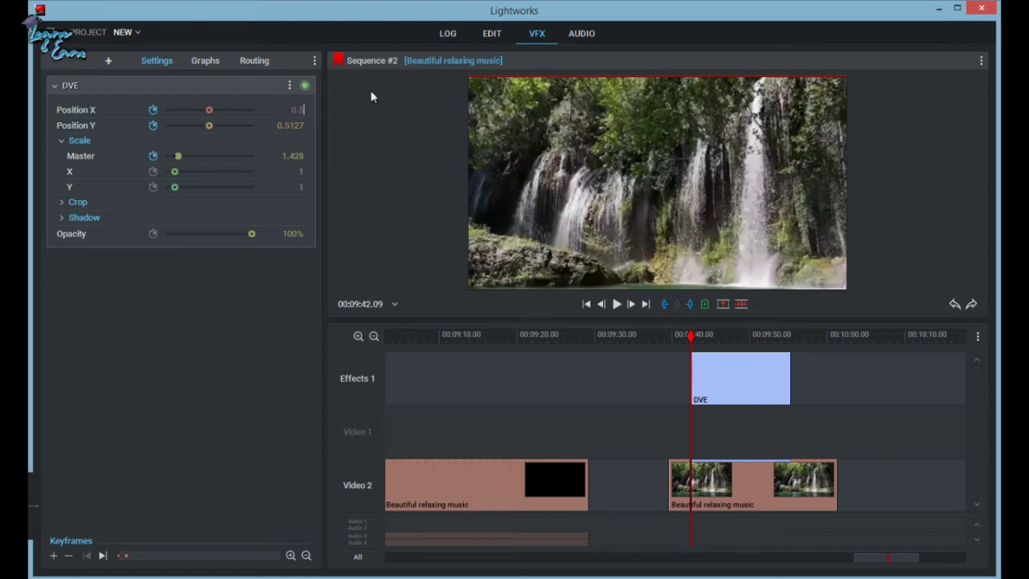
left_click(298, 126)
type("0.5")
key("Return")
left_click(294, 155)
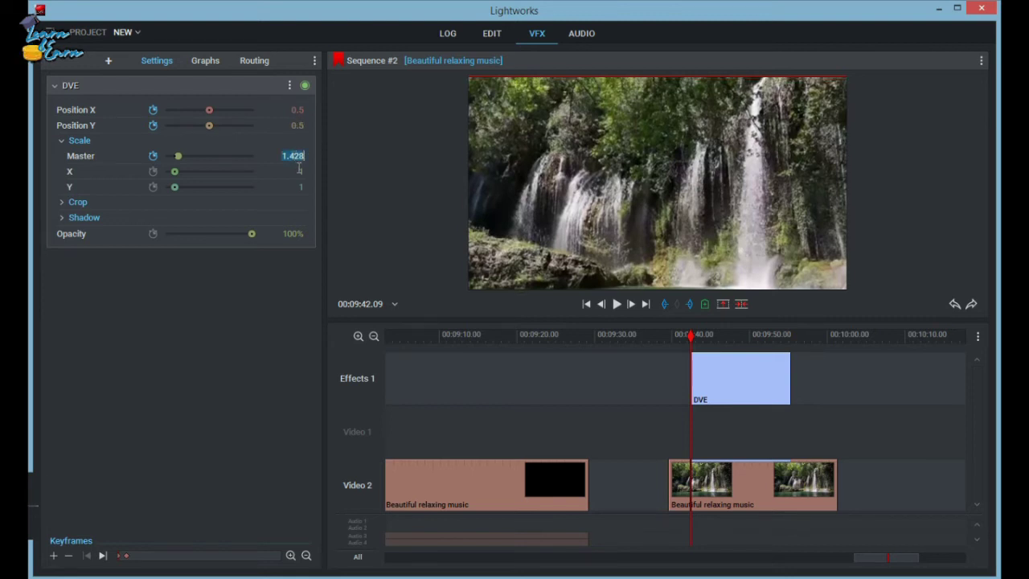
type("1")
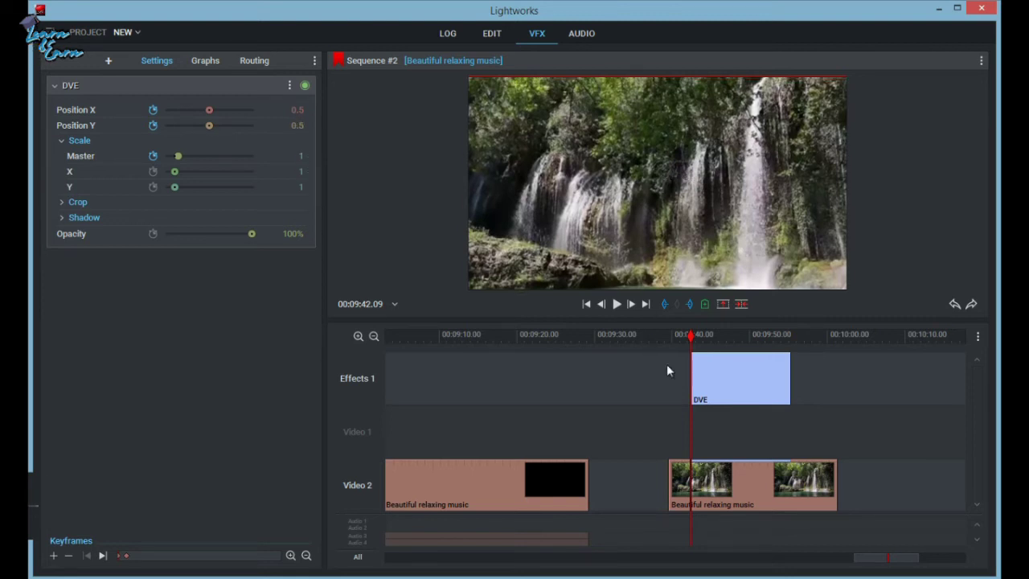
Step: Play the sequence from just before the DVE effect to preview the animated zoom-in
left_click(680, 334)
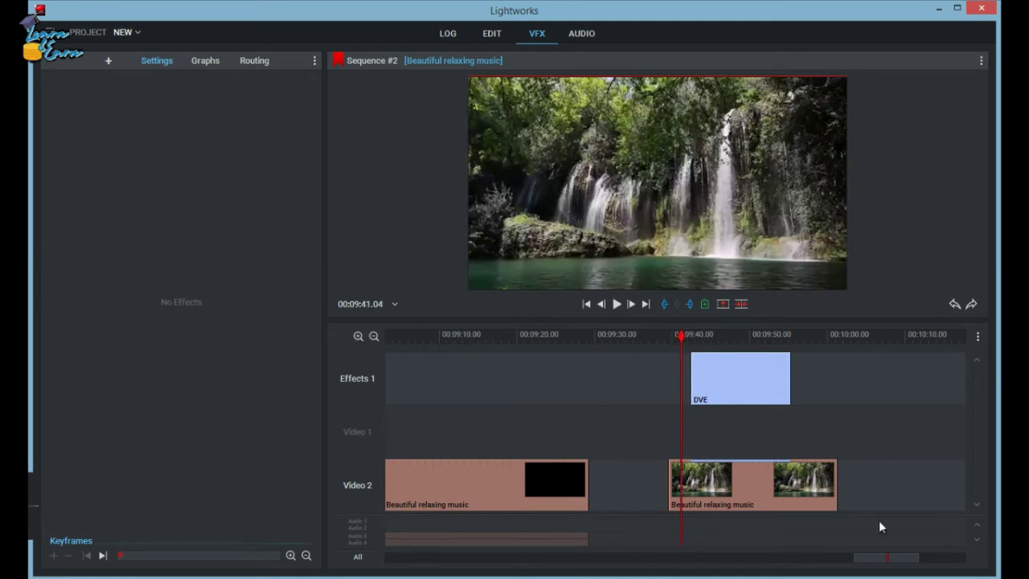
key("space")
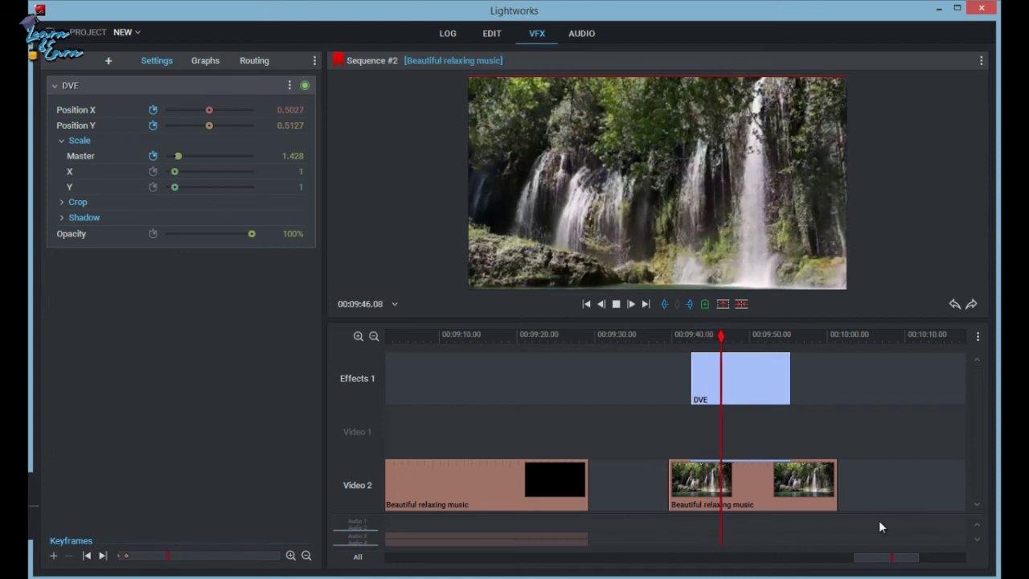
key("space")
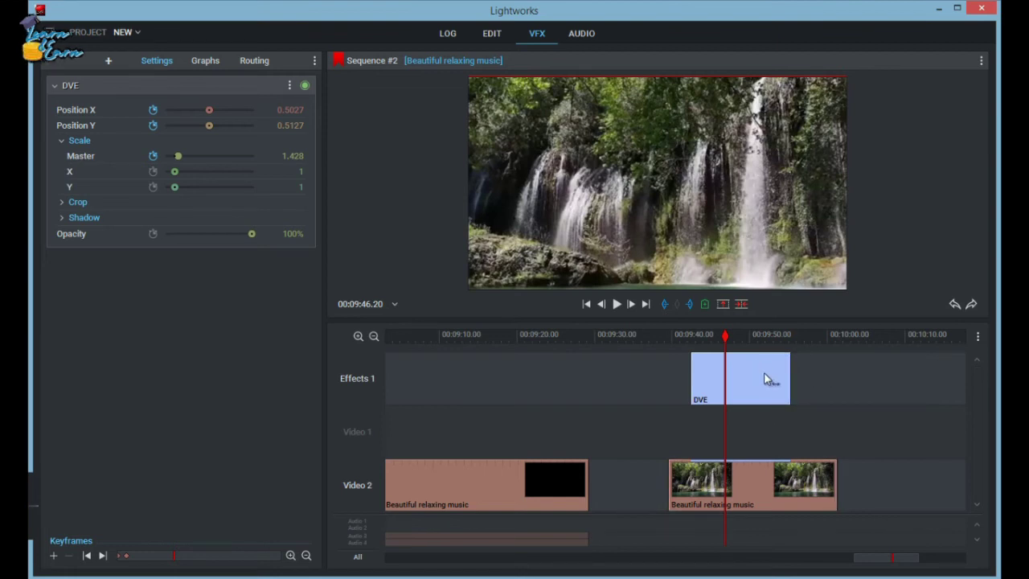
Step: Locate the DVE effect's last frame by parking the playhead at 00:09:55.05
left_click(779, 335)
left_click(796, 336)
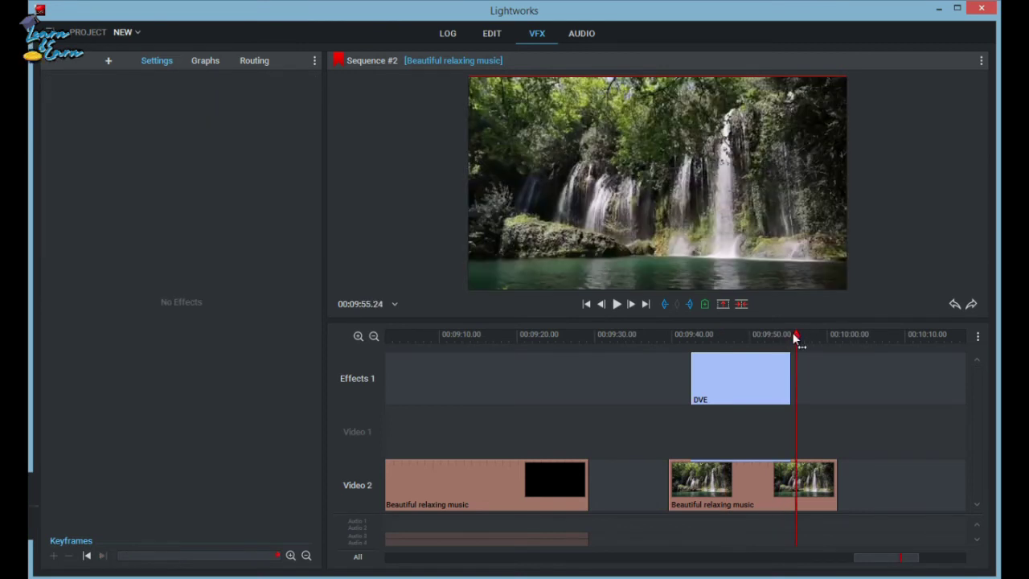
key("Left")
key("Left")
key("Left")
key("Left")
key("Left")
key("Left")
key("Left")
key("Left")
key("Left")
key("Left")
key("Left")
key("Left")
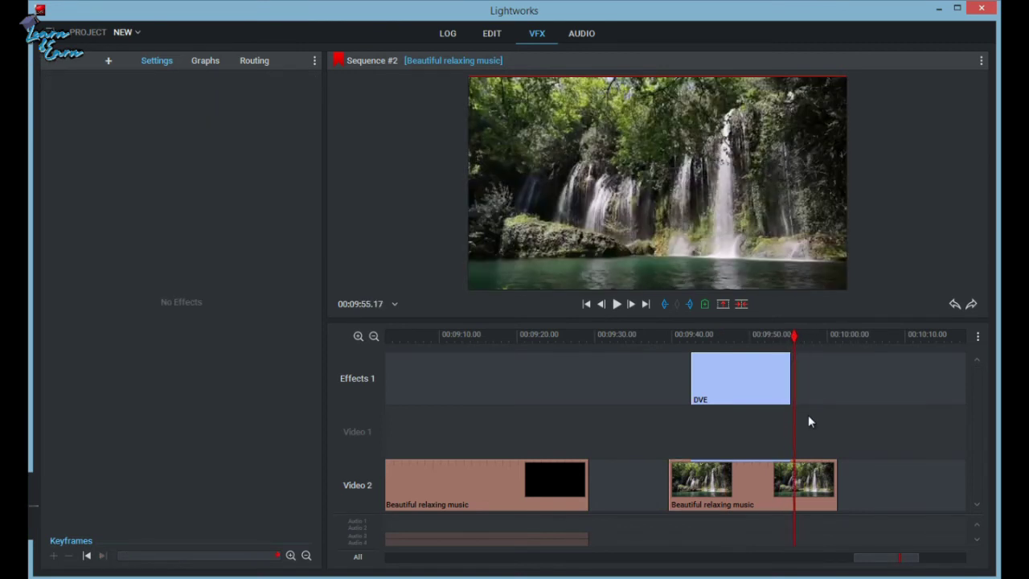
key("Left")
key("Left")
key("Left")
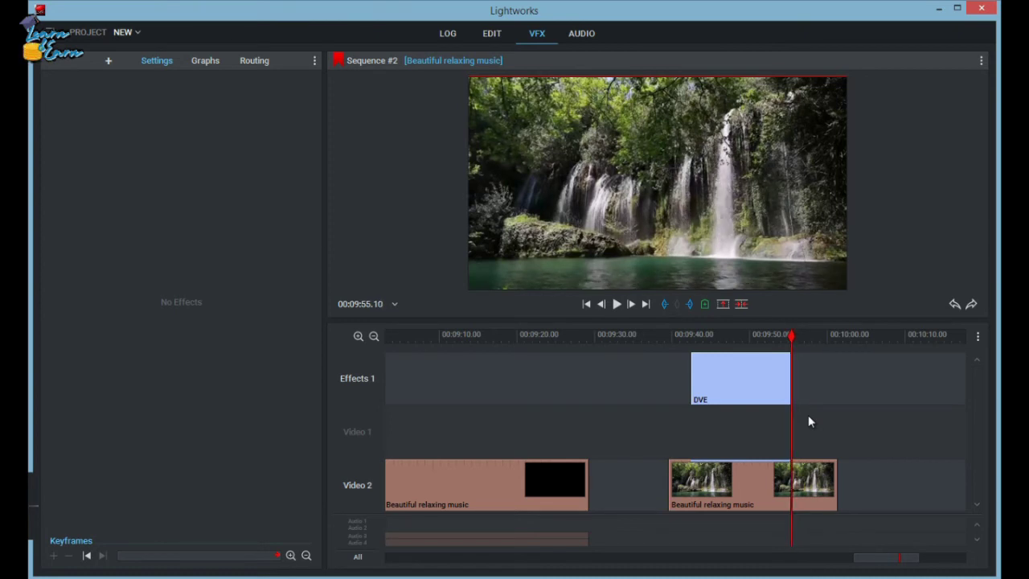
key("Left")
key("Left")
key("Left")
key("Left")
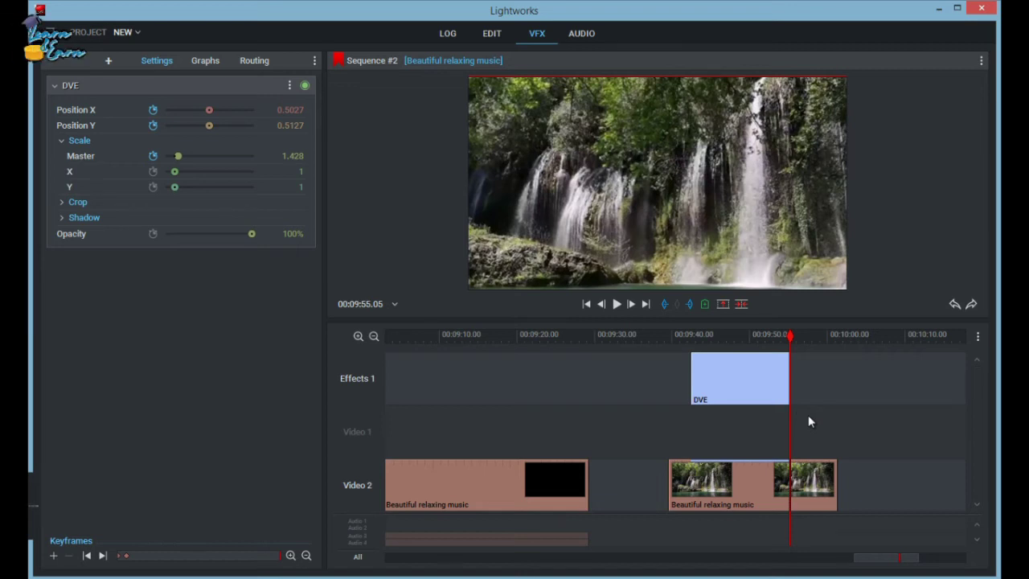
key("Right")
key("Left")
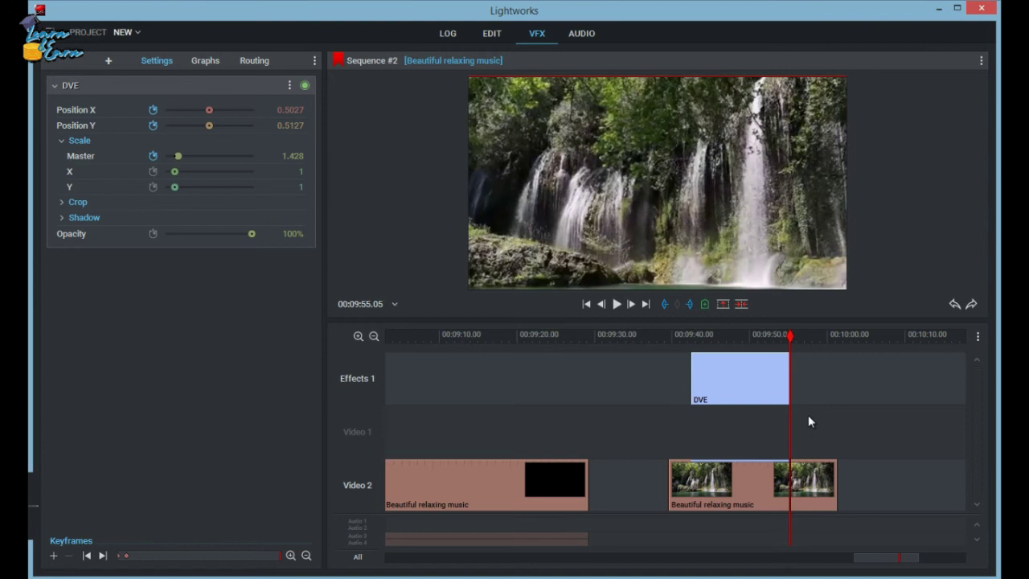
Step: Add a DVE keyframe at 00:09:54.19, shortly before the effect's end, keeping the enlarged framing
key("Left")
key("Left")
key("Left")
key("Left")
key("Left")
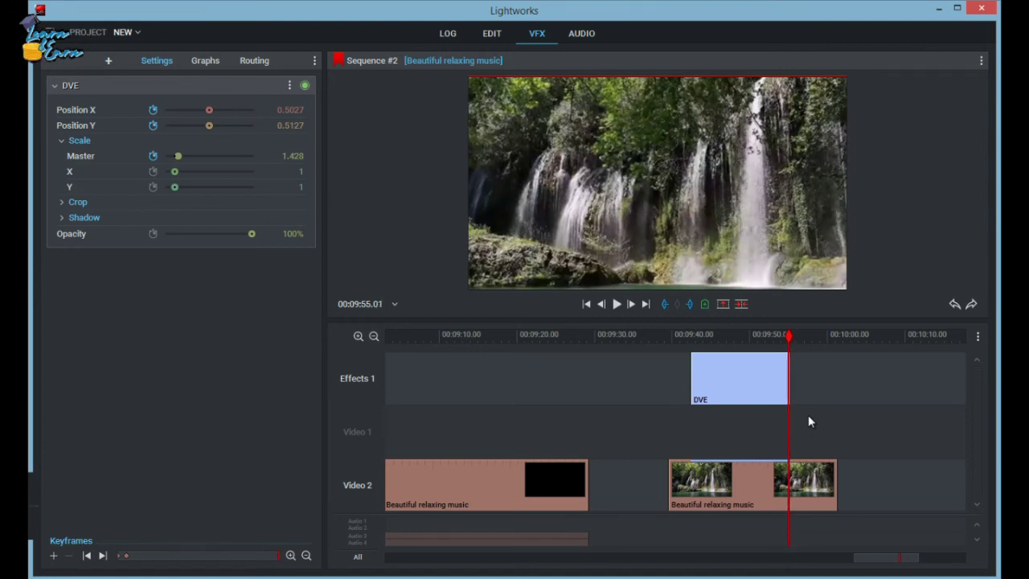
key("Left")
key("Left")
key("Left")
key("Left")
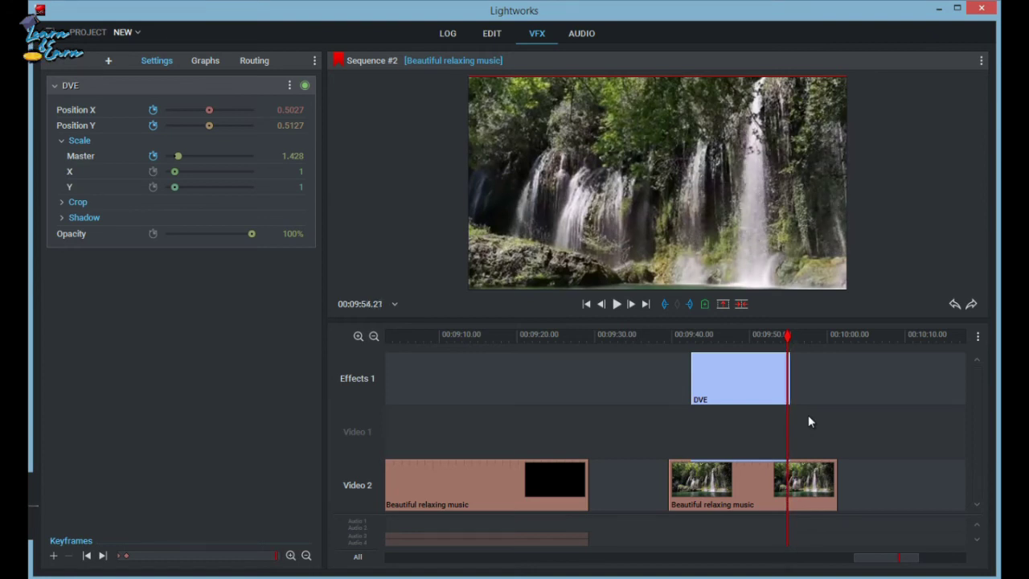
key("Left")
key("Left")
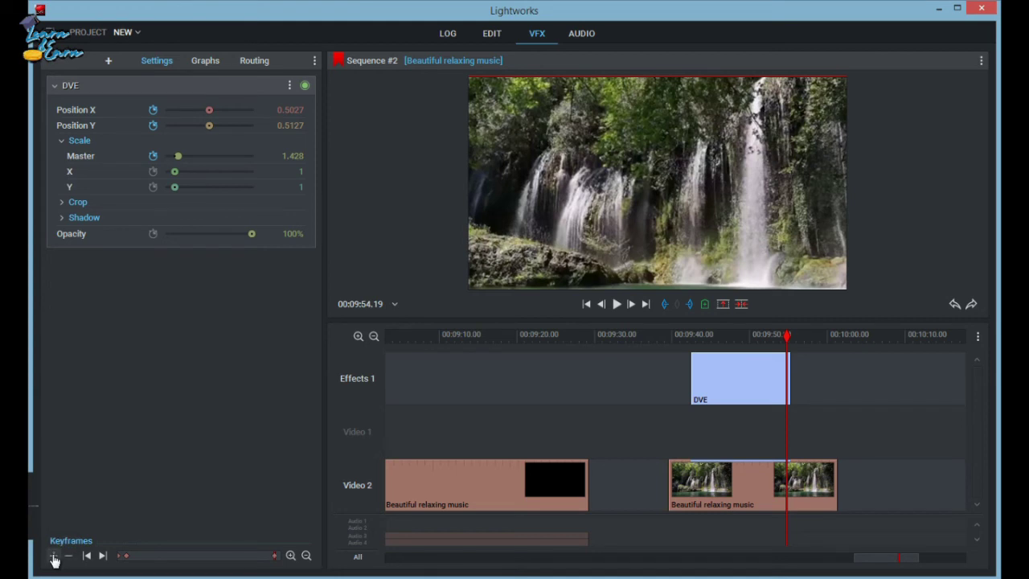
Step: At the DVE effect's last frame, 00:09:55.05, set Position X and Position Y to 0.5 and edit the Master scale
left_click(793, 337)
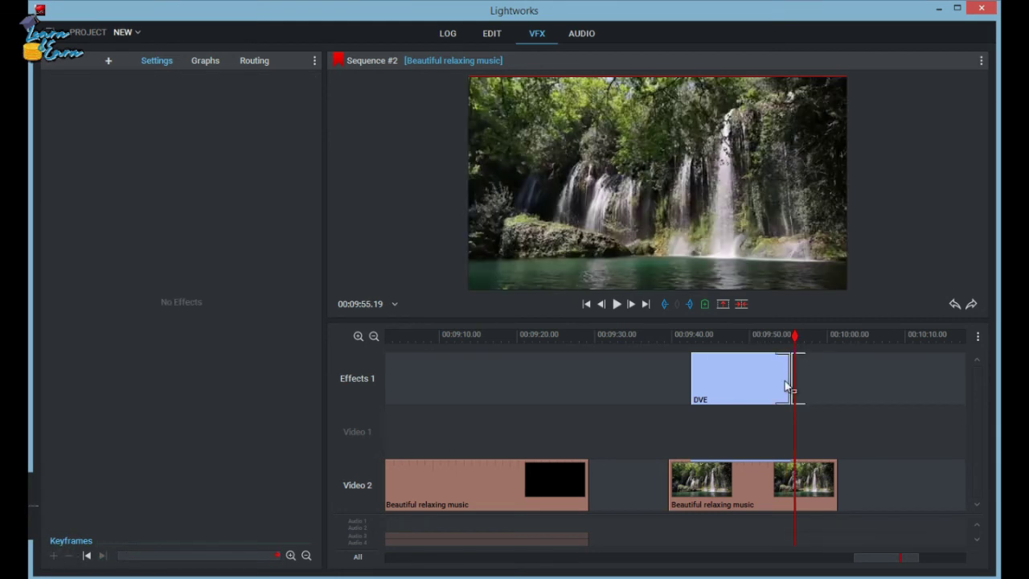
left_click(788, 386)
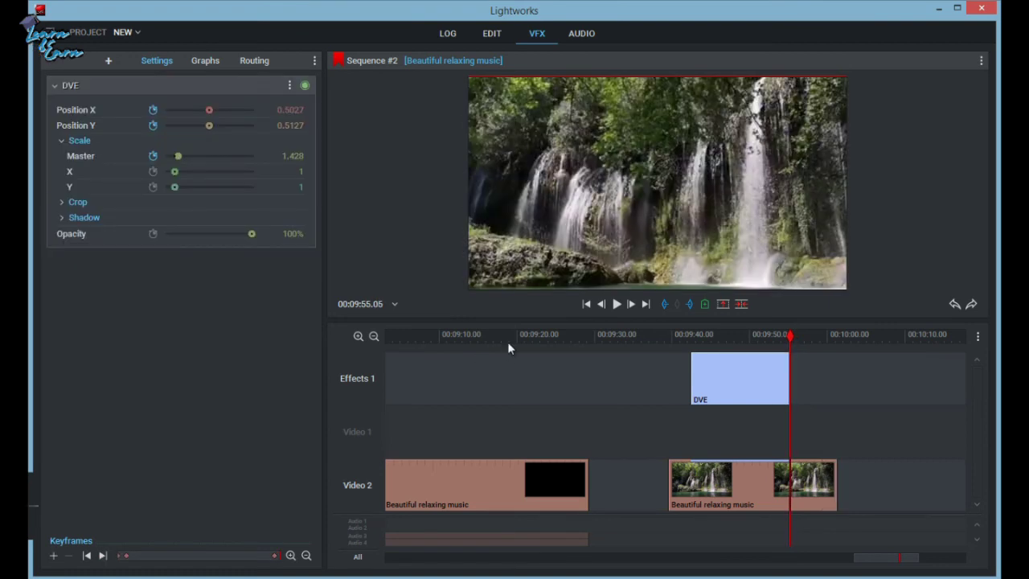
left_click(287, 110)
type("0.5")
left_click(267, 124)
type("0.5")
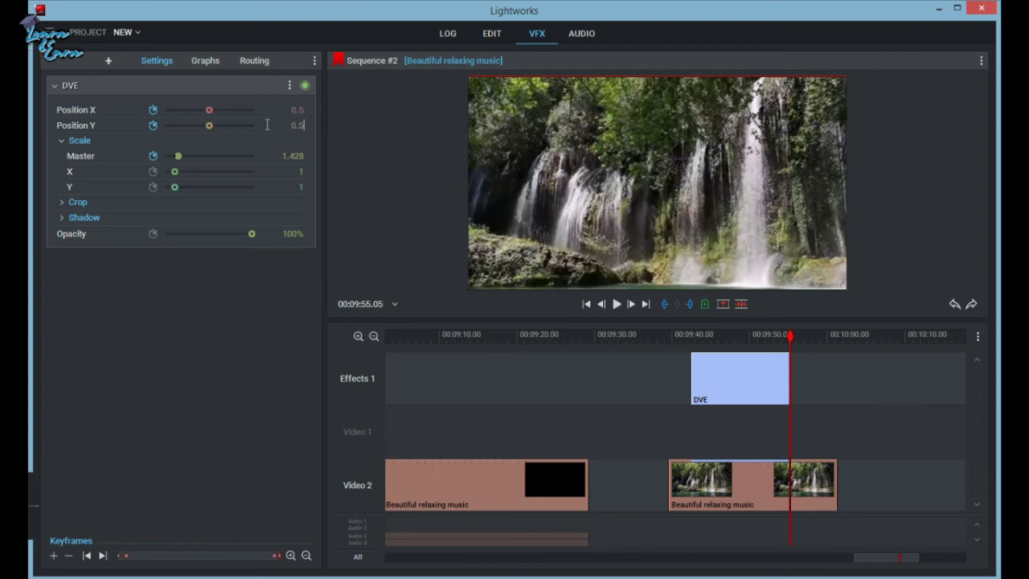
left_click(290, 157)
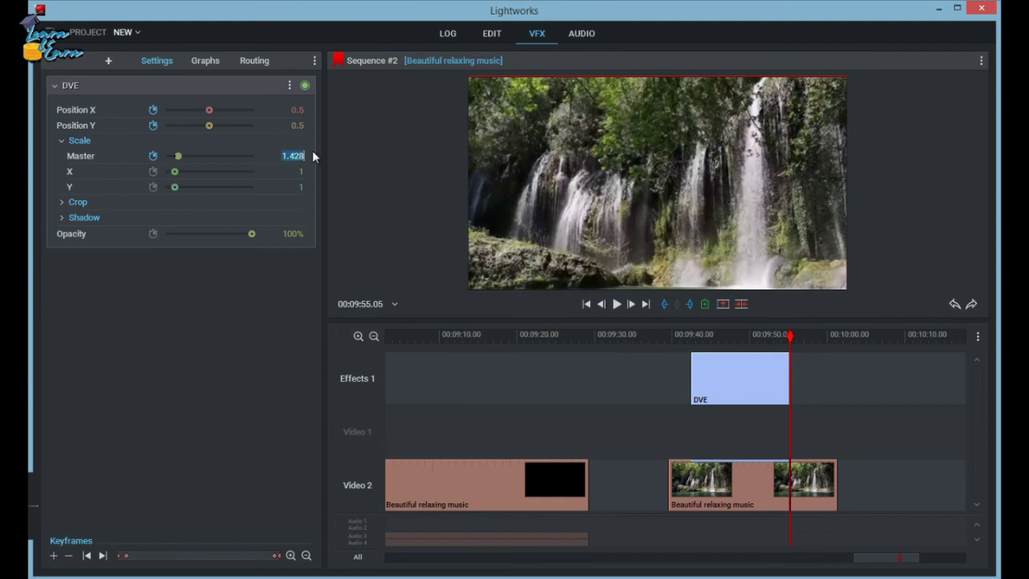
Step: Play the sequence from 00:09:40.20 past the DVE effect's end to preview the zoom-in and zoom-out
left_click(679, 336)
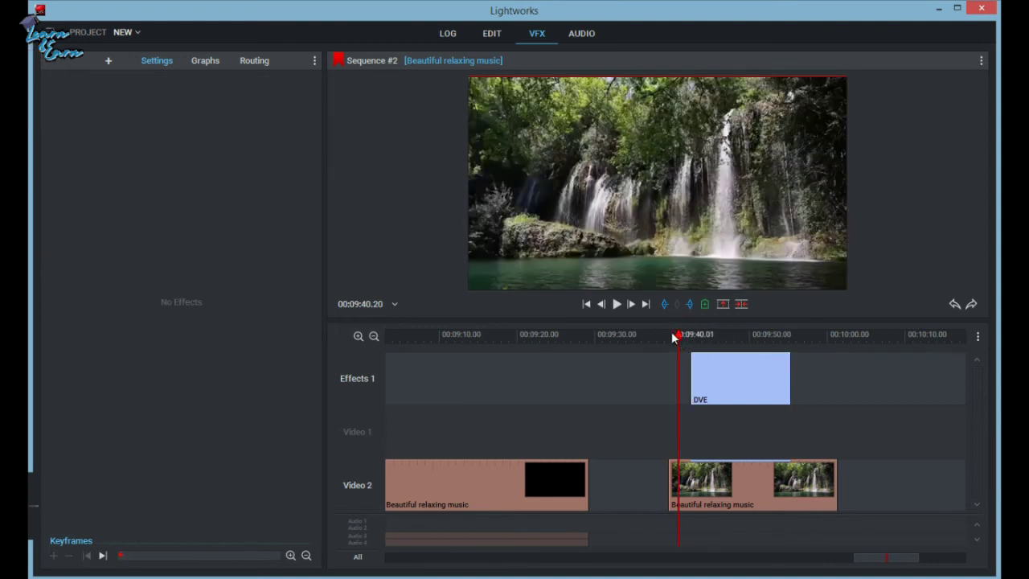
key("space")
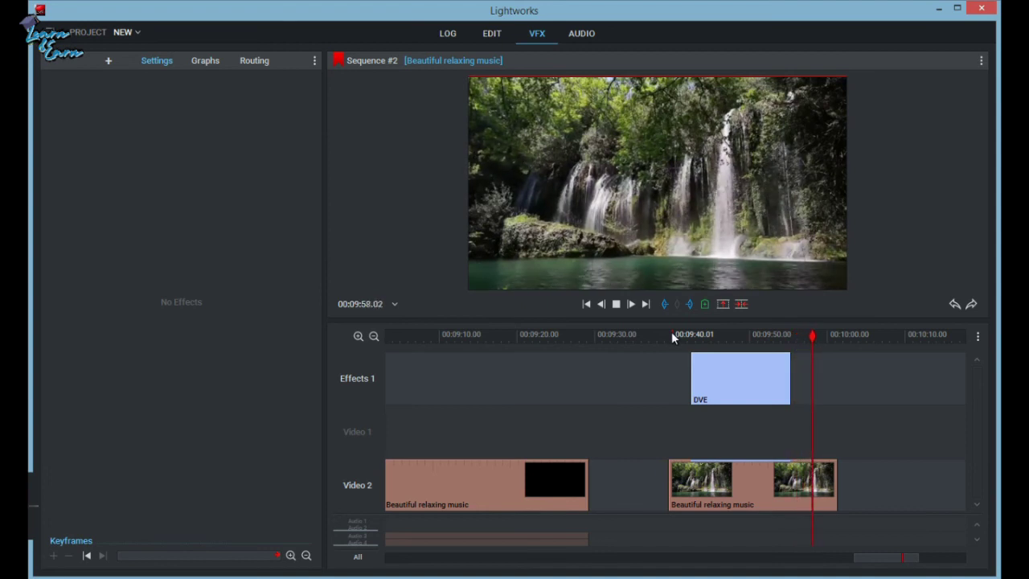
key("space")
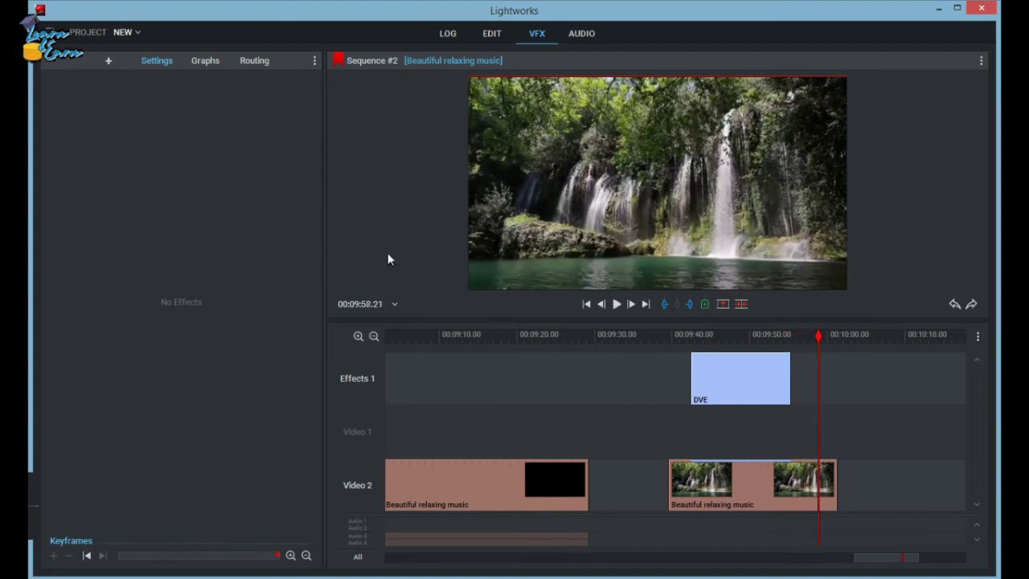
Step: Move the playhead back to 00:09:52.23, inside the DVE effect ahead of the zoom-out
left_click(771, 342)
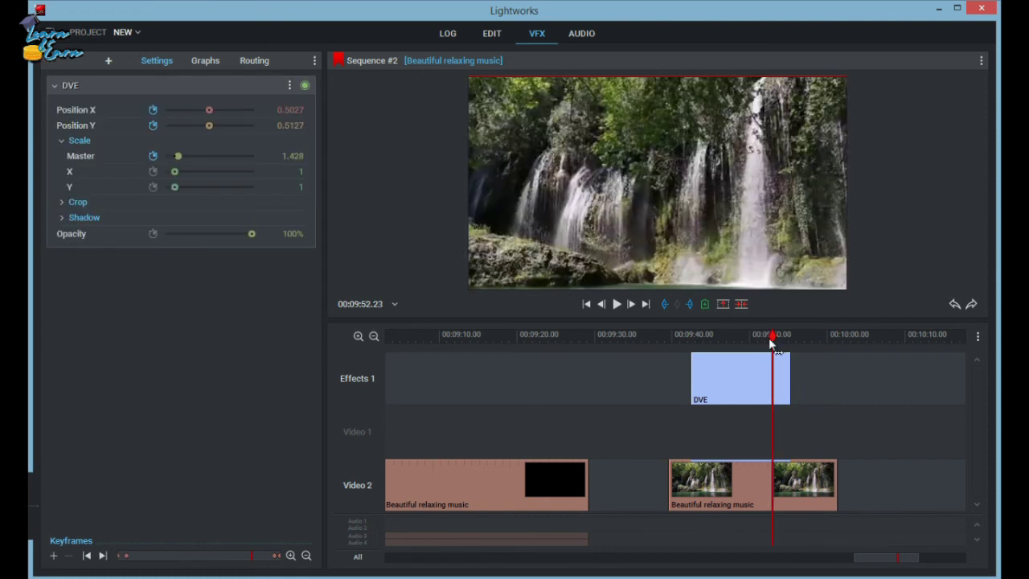